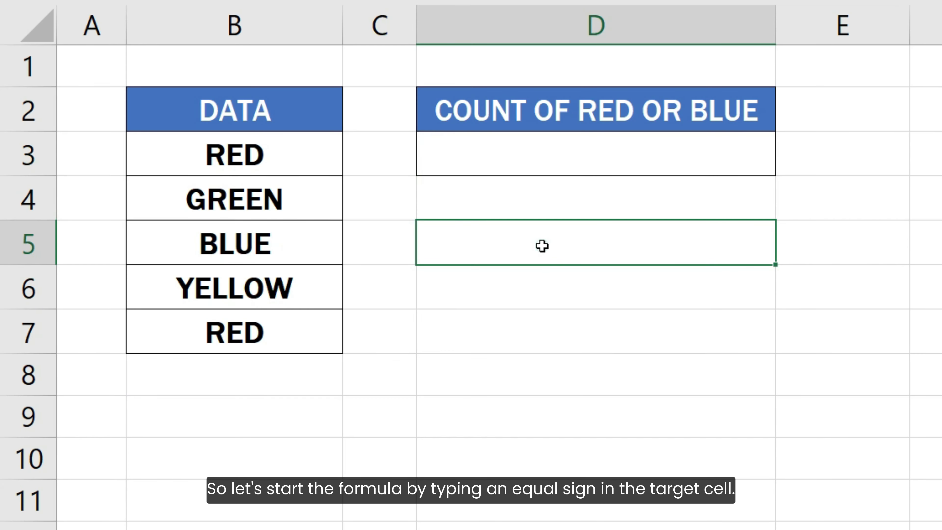
click(543, 245)
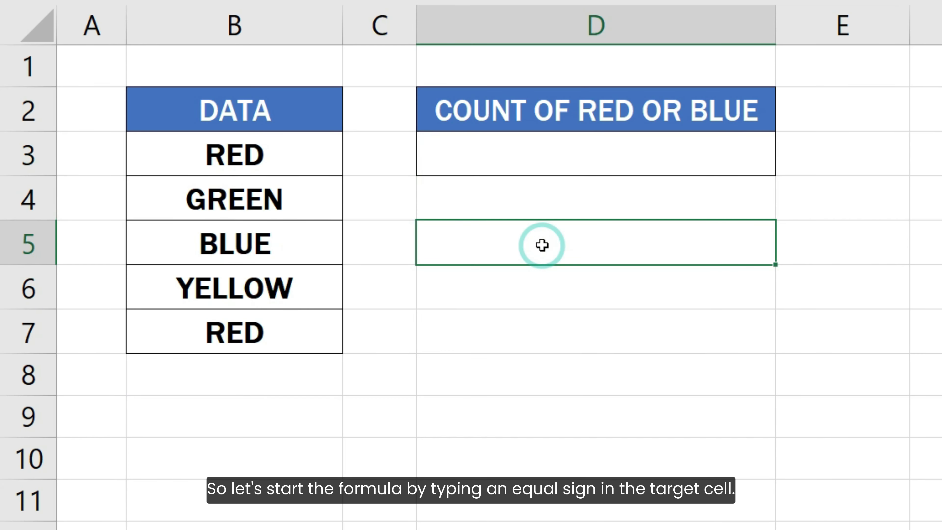
- Enter =COUNTIF(B3:B7, "RED") in cell D3 to count the RED entries in the data column
click(545, 164)
text(=)
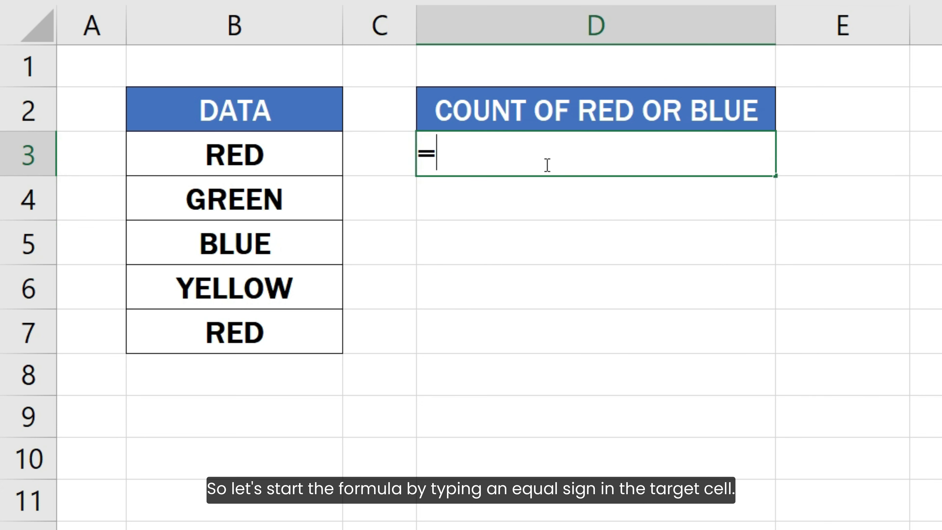
text(COU)
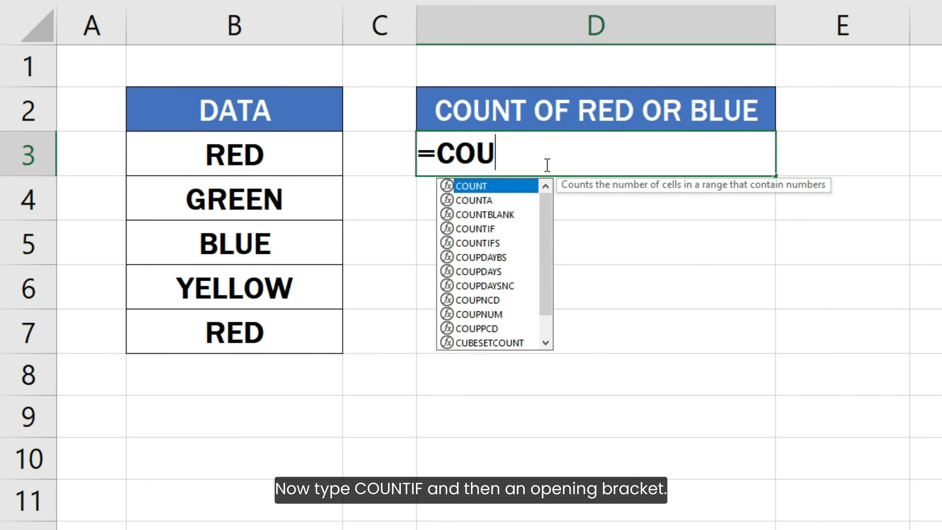
text(NTIF()
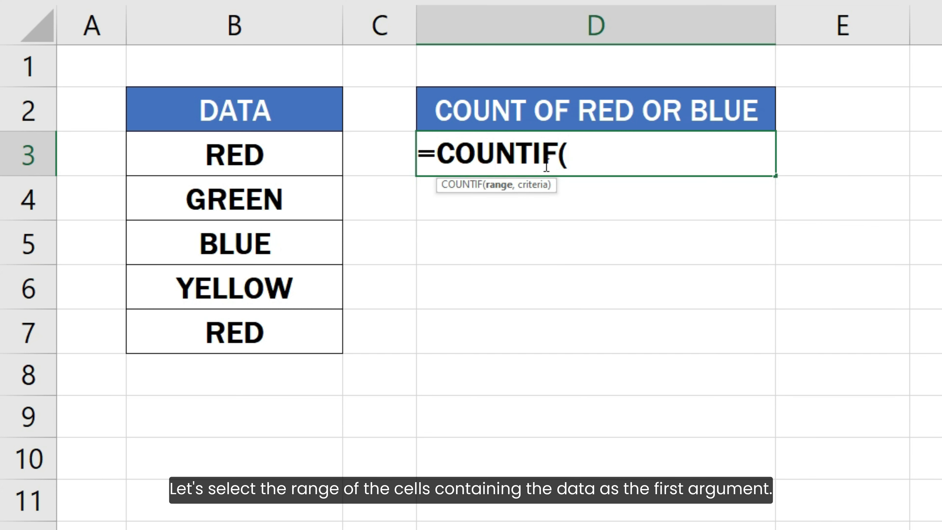
drag(268, 151, 260, 330)
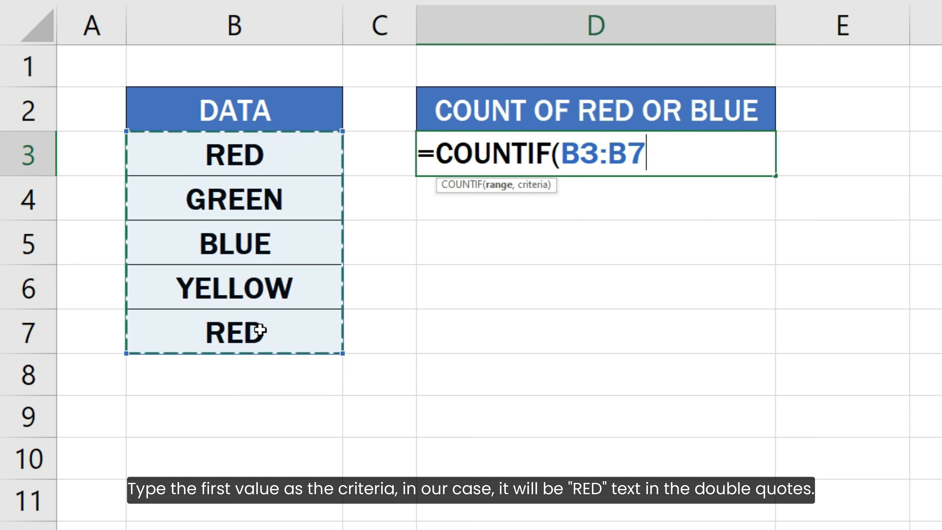
text(, "RED)
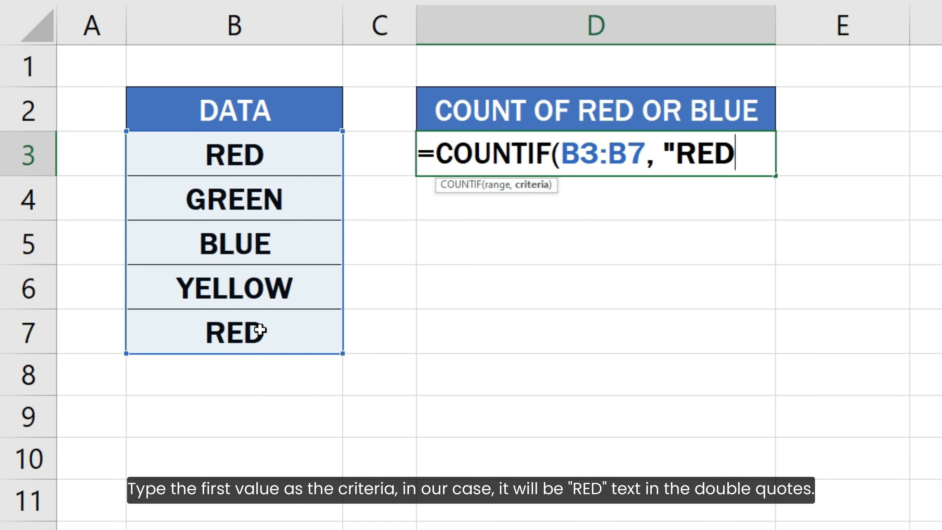
text("))
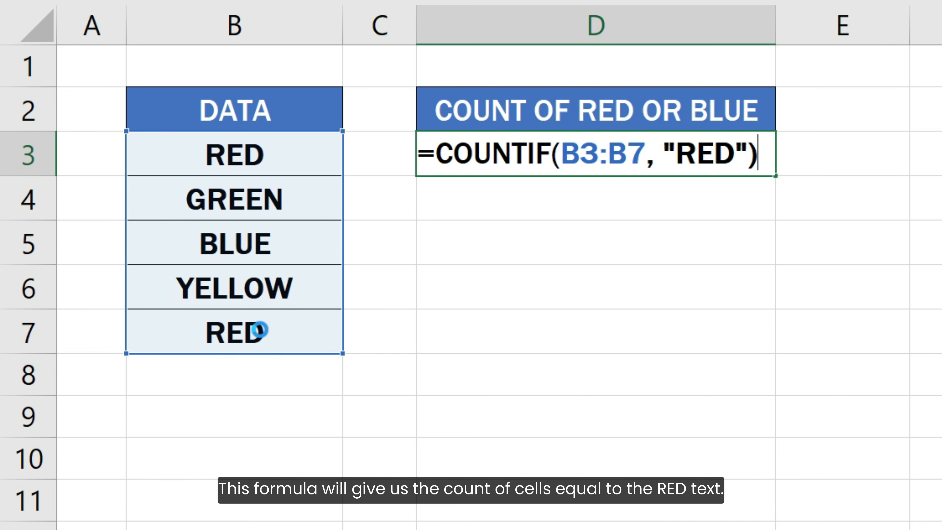
key(Return)
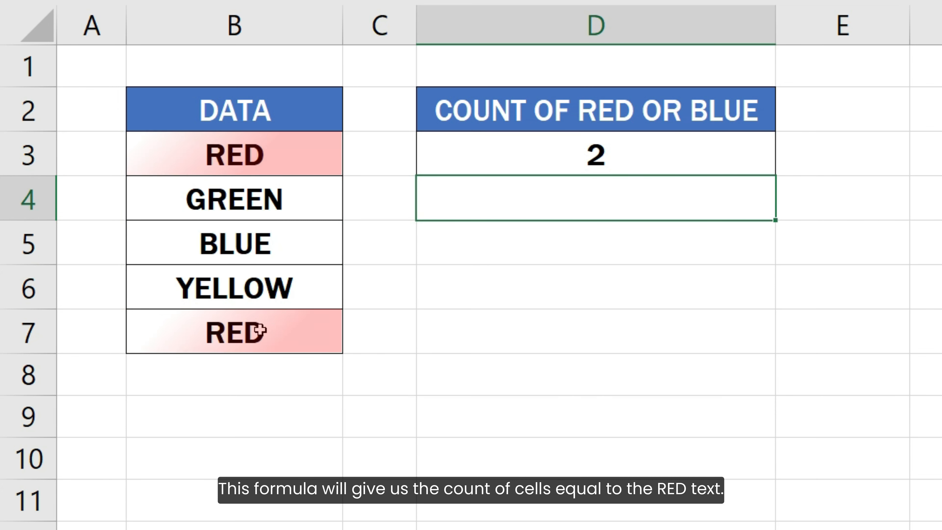
- Extend the D3 formula by adding + COUNTIF(B3:B7, "BLUE") so it also counts BLUE entries
double_click(565, 159)
text(+ COUNTIF()
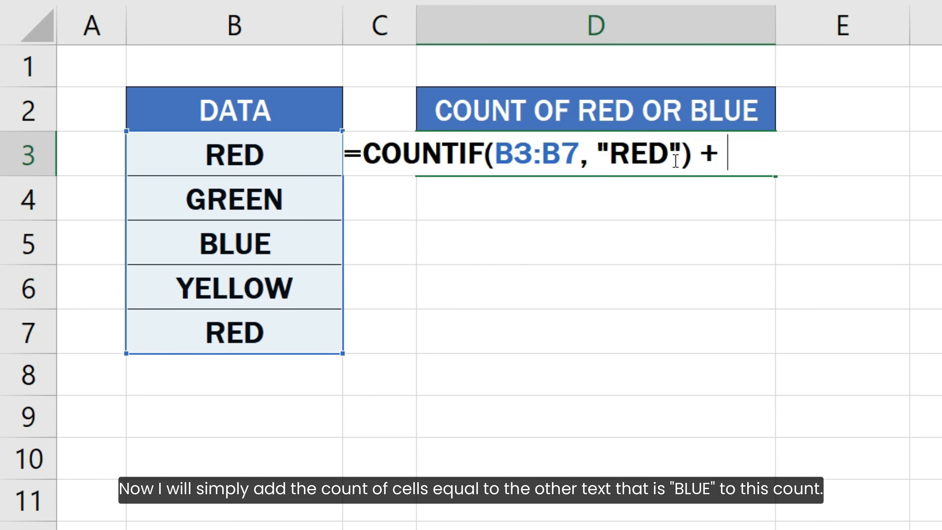
drag(164, 163, 147, 319)
text(, "BLUE"))
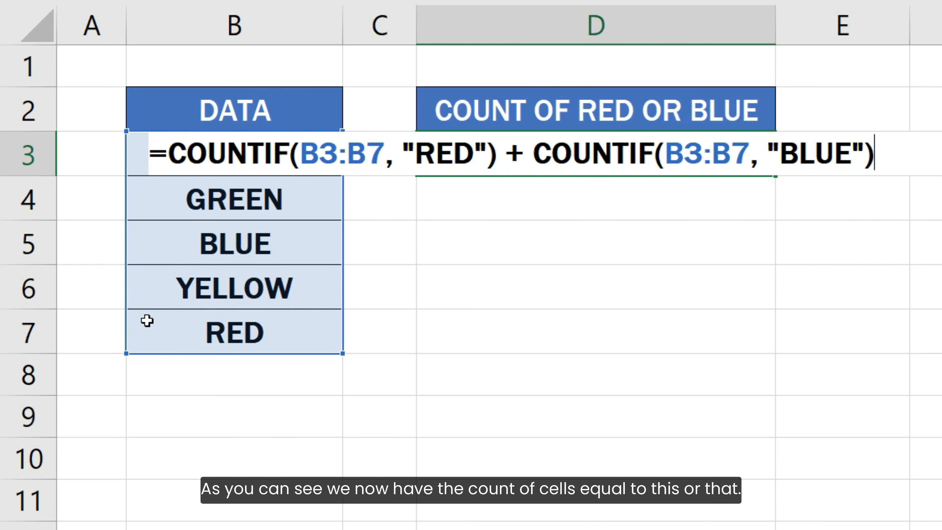
key(Return)
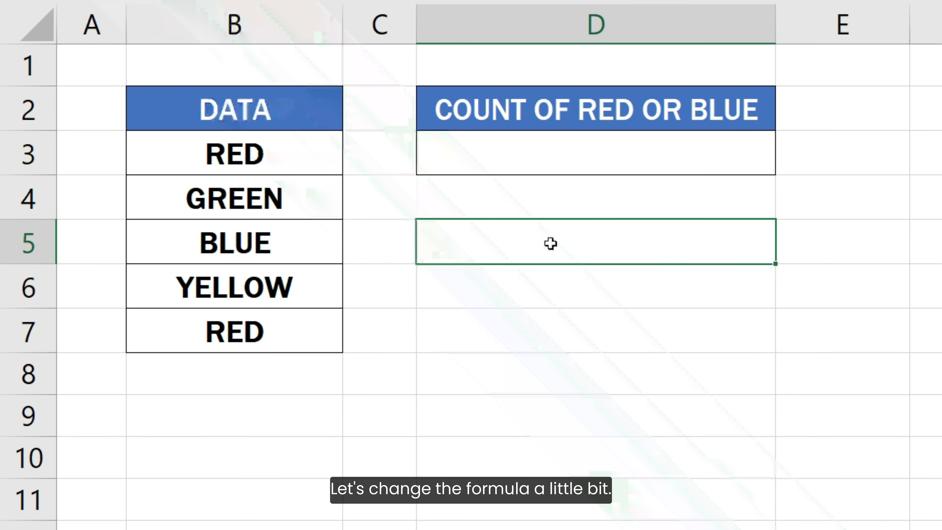
- Replace the D3 formula with =SUMPRODUCT(COUNTIF(B3:B7, {"RED", "BLUE"})) and confirm it
double_click(555, 149)
text(=SUMPRODUCT)
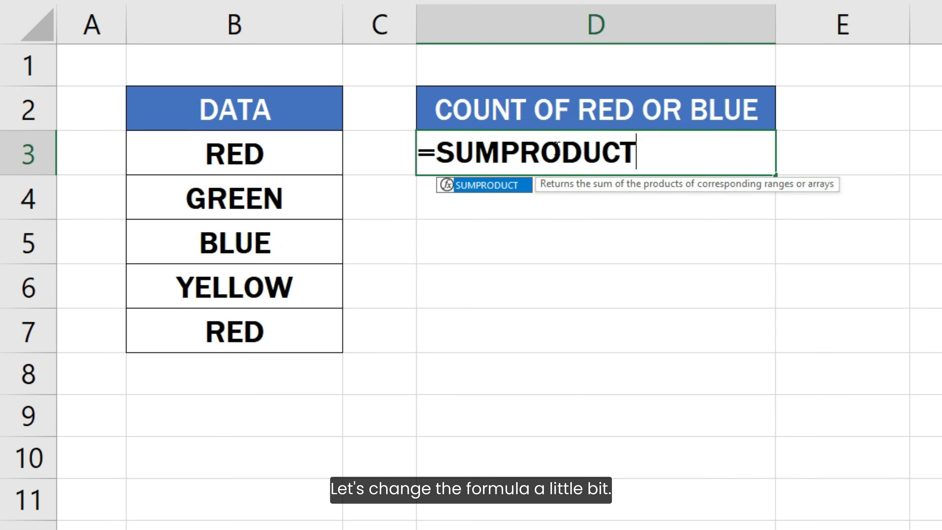
text((COUNTIF()
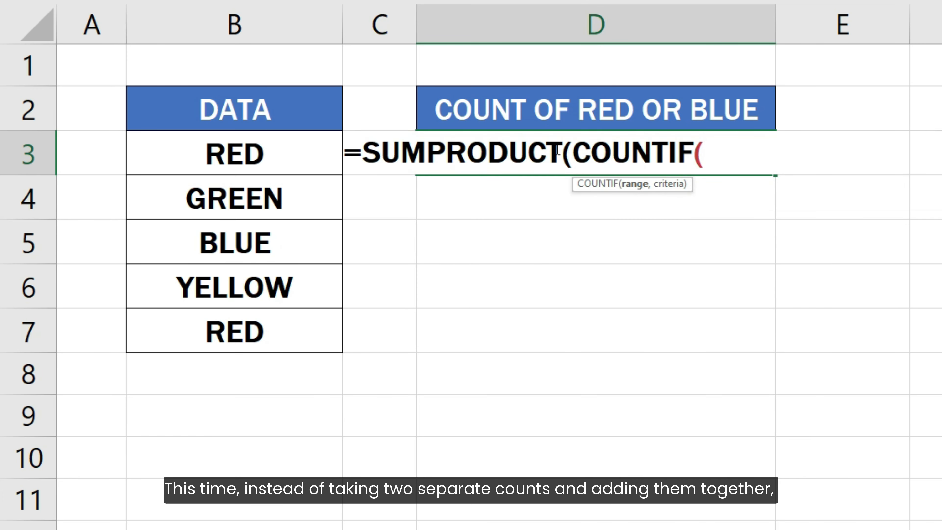
drag(305, 155, 296, 317)
text(, {)
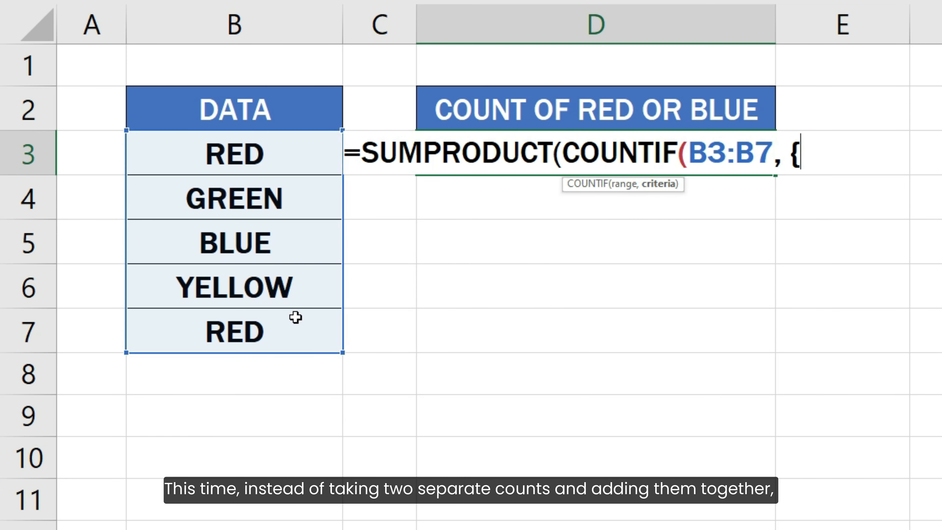
text("RED", "BLU)
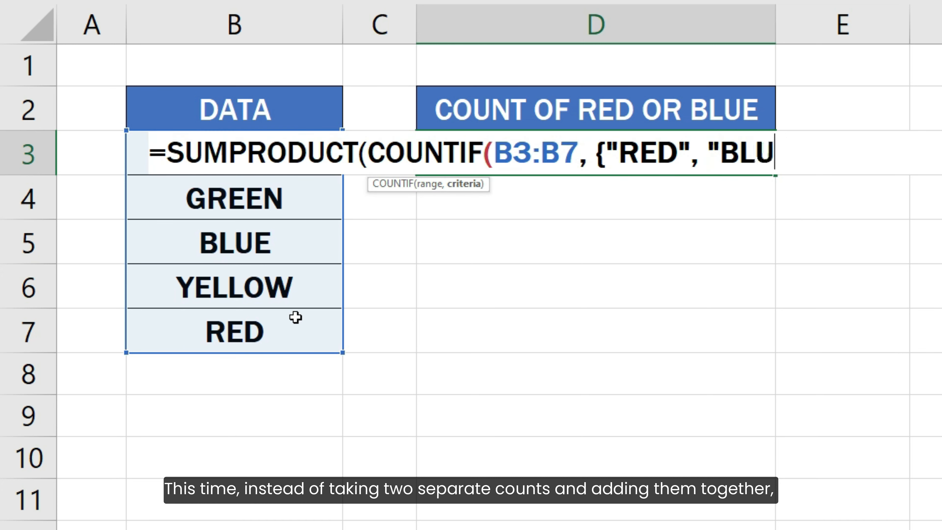
text(E"})))
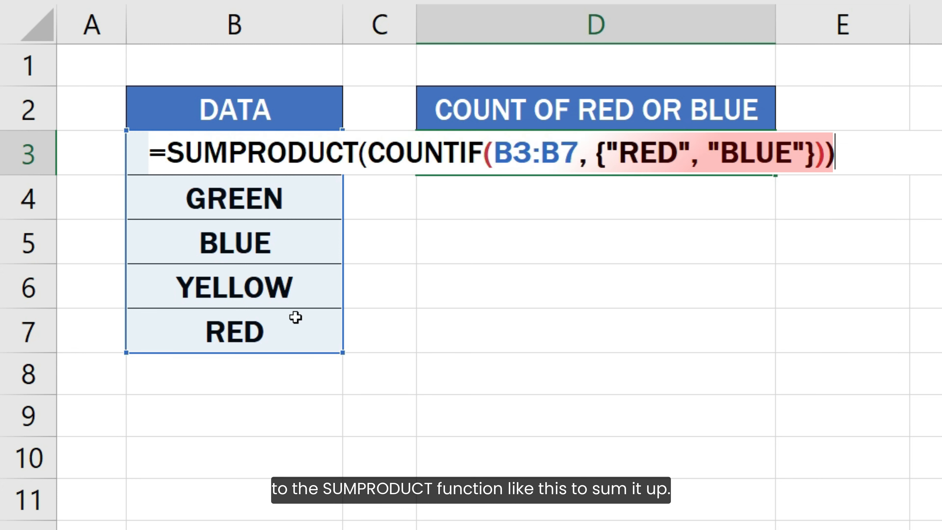
key(Return)
key(Return)
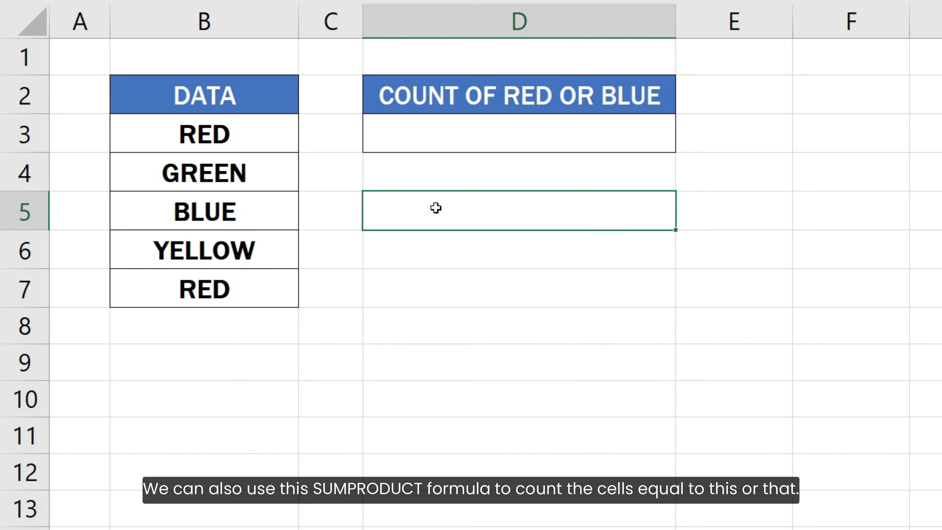
- Start a new formula in D3: =SUMPRODUCT(--(B3:B7={"RED", "BLUE"})) with B3:B7 picked from the data column
click(428, 143)
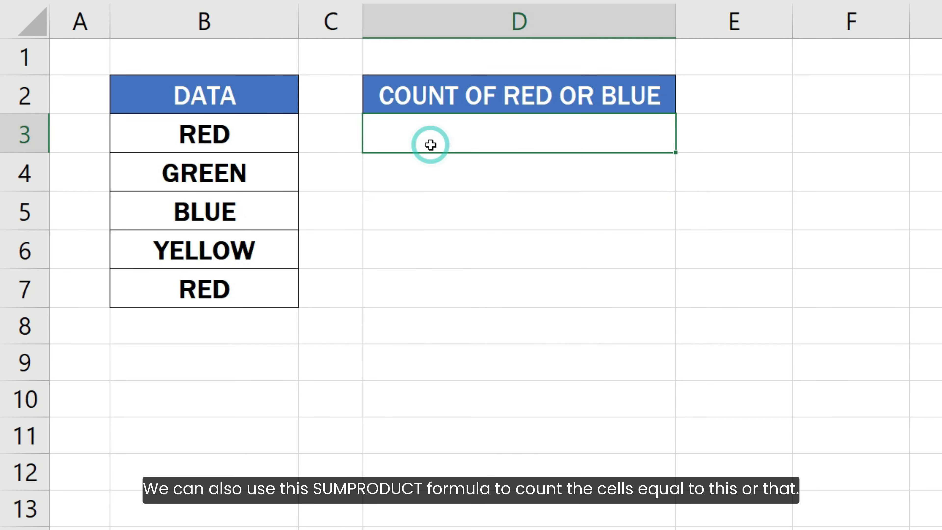
text(=SUMPRODUCT(--()
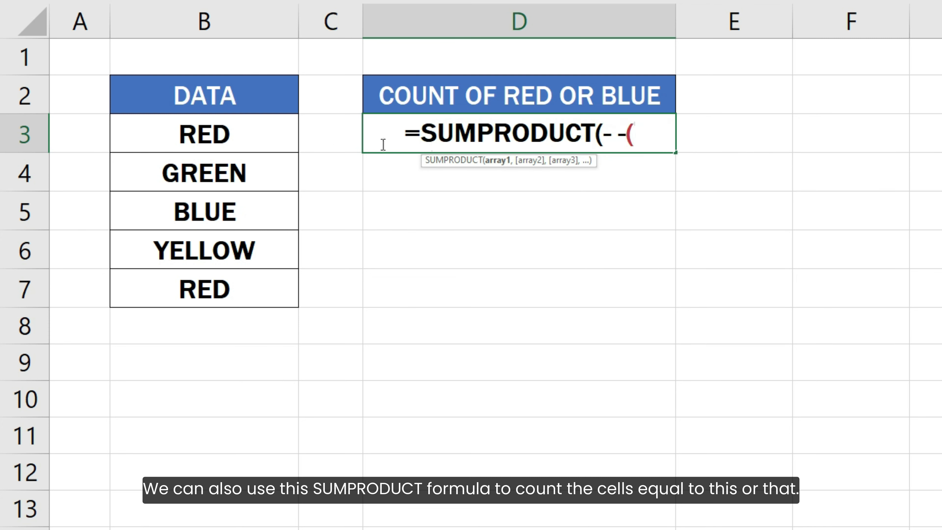
drag(261, 131, 263, 277)
text(={"RED", "BLUE"})))
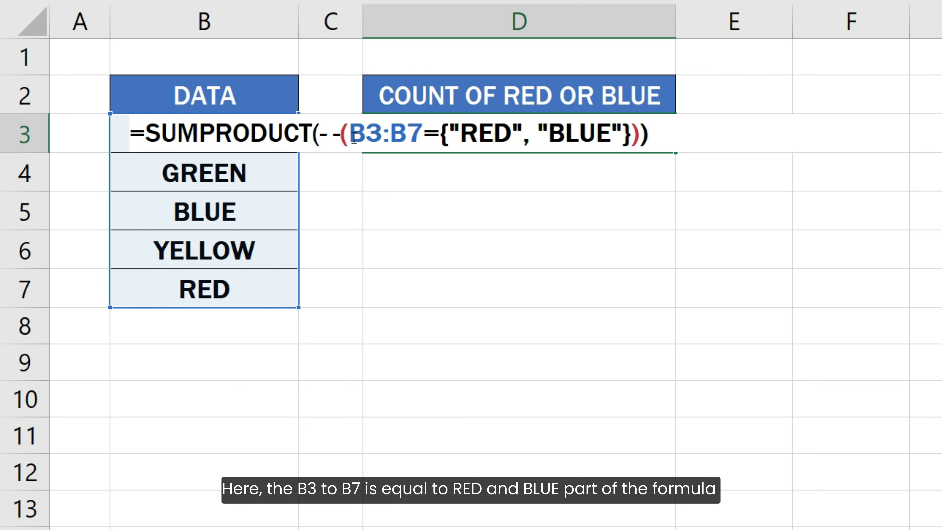
- Evaluate the comparison part B3:B7={"RED", "BLUE"} in place to inspect its TRUE/FALSE array, then undo the evaluation
drag(354, 135, 632, 134)
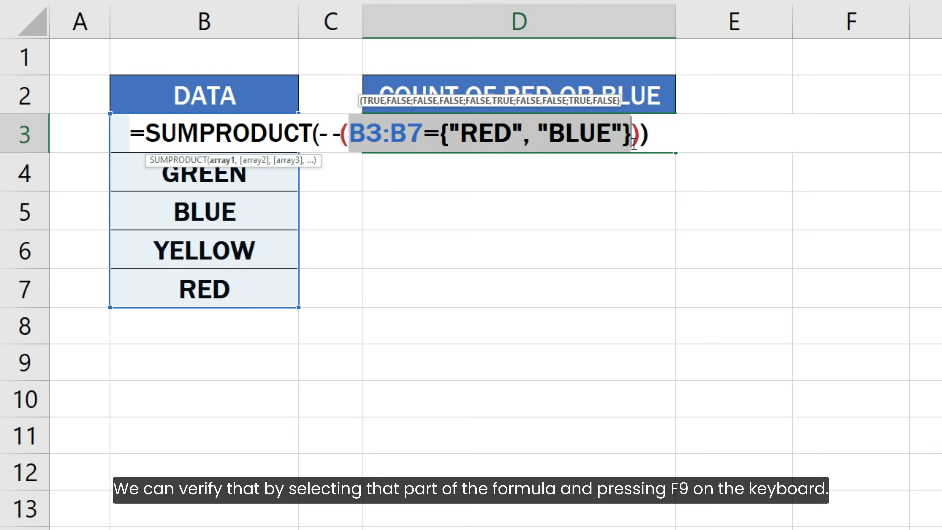
key(F9)
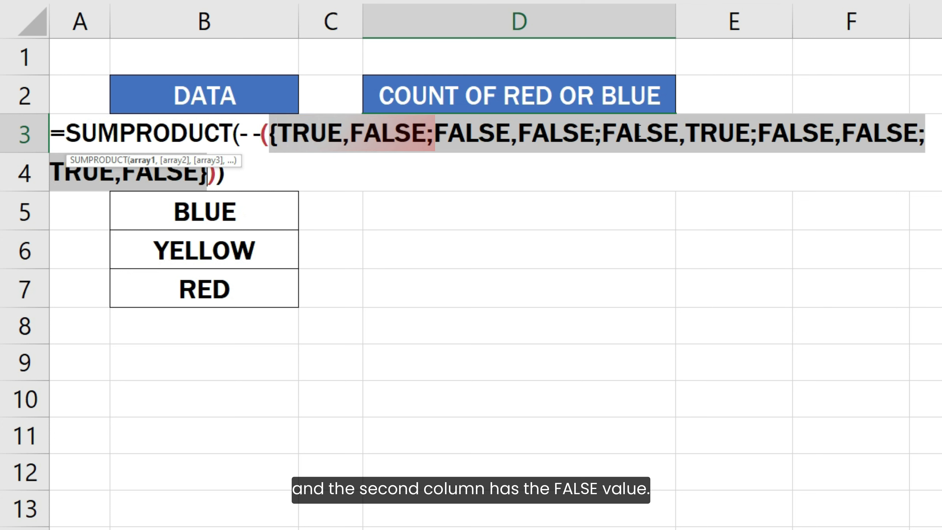
key(ctrl+z)
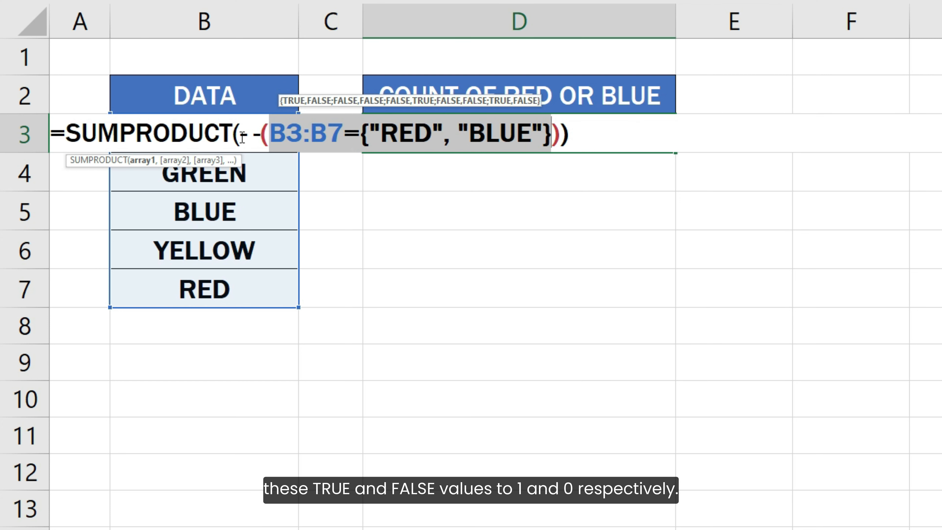
- Evaluate the double-negated part in place, undo it, and confirm the SUMPRODUCT formula in D3
drag(240, 135, 560, 133)
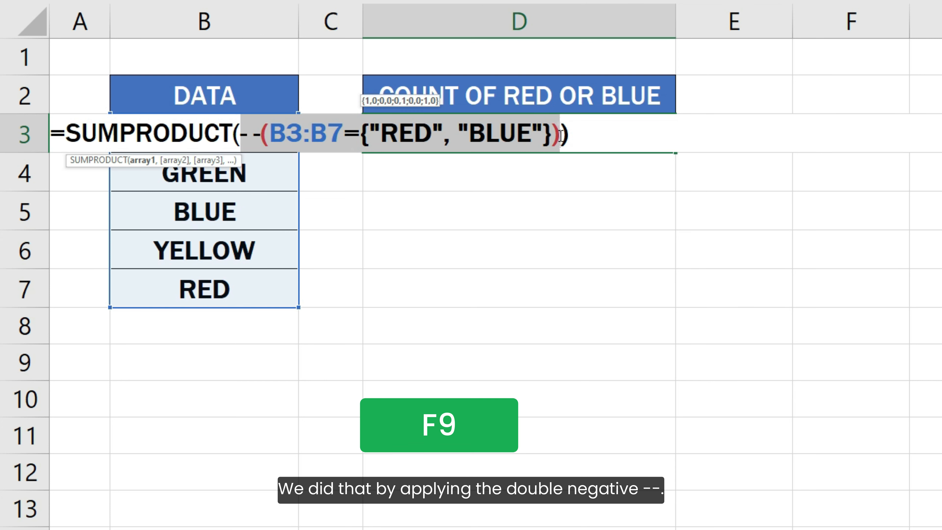
key(F9)
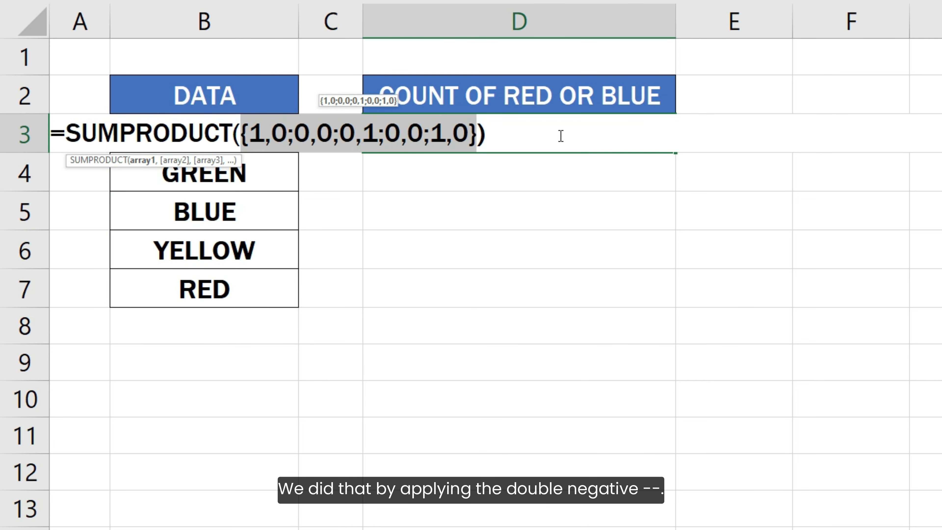
key(ctrl+z)
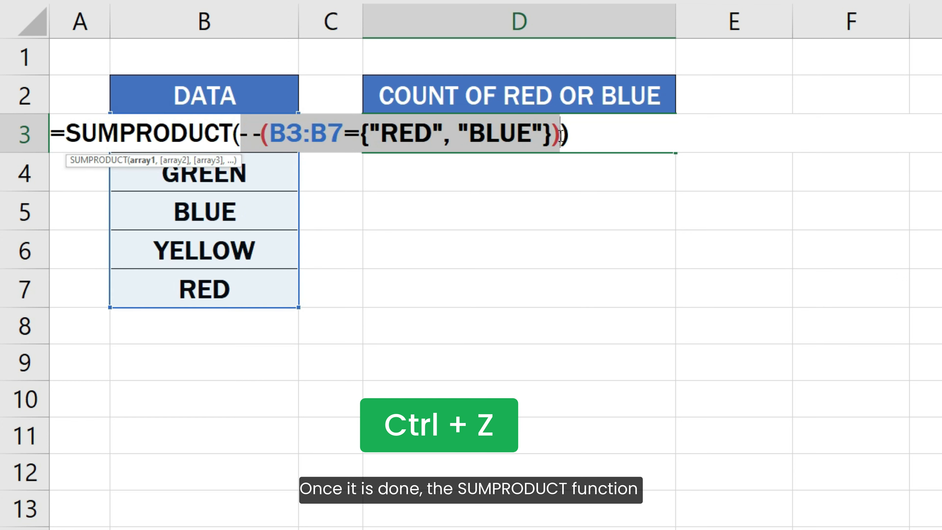
click(576, 135)
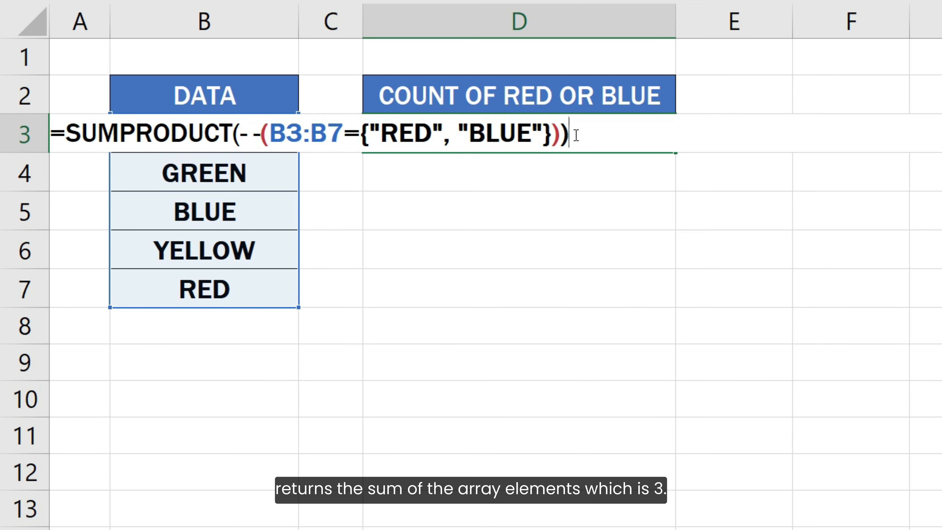
key(Return)
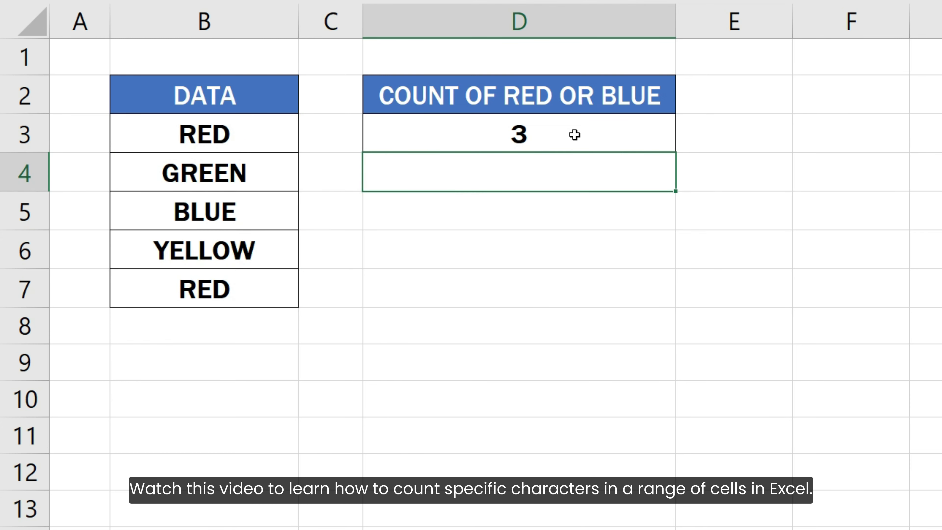